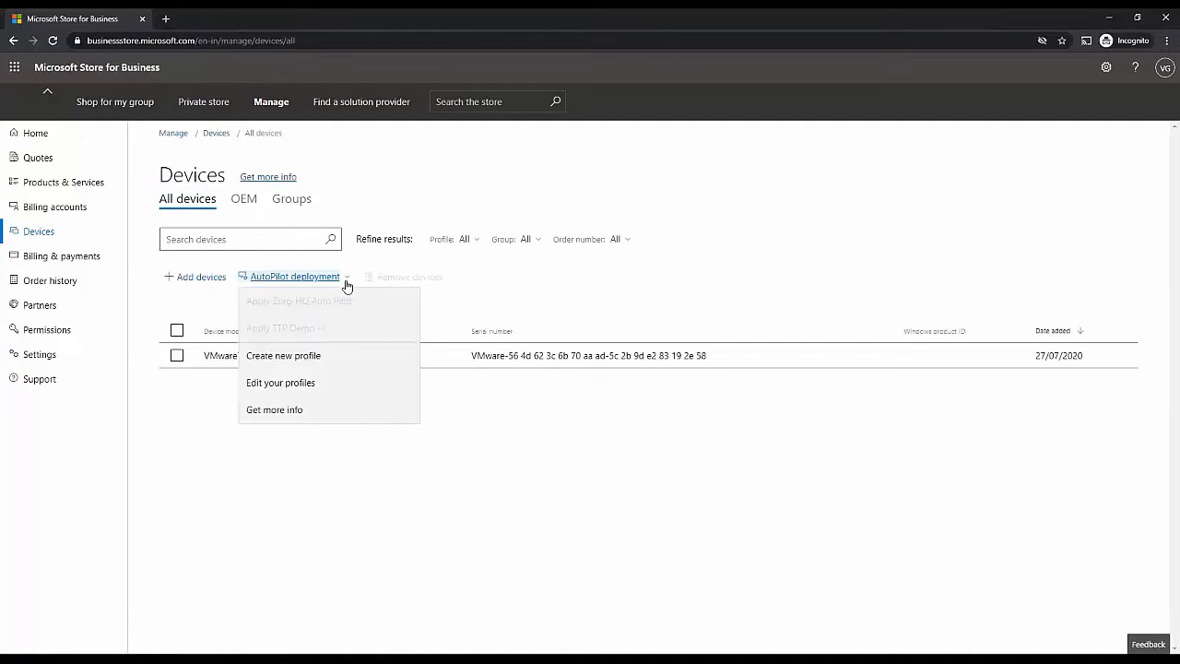
# - Open the Zorg-HQ Auto Pilot profile for editing and review its AutoPilot deployment default features
pyautogui.click(312, 384)
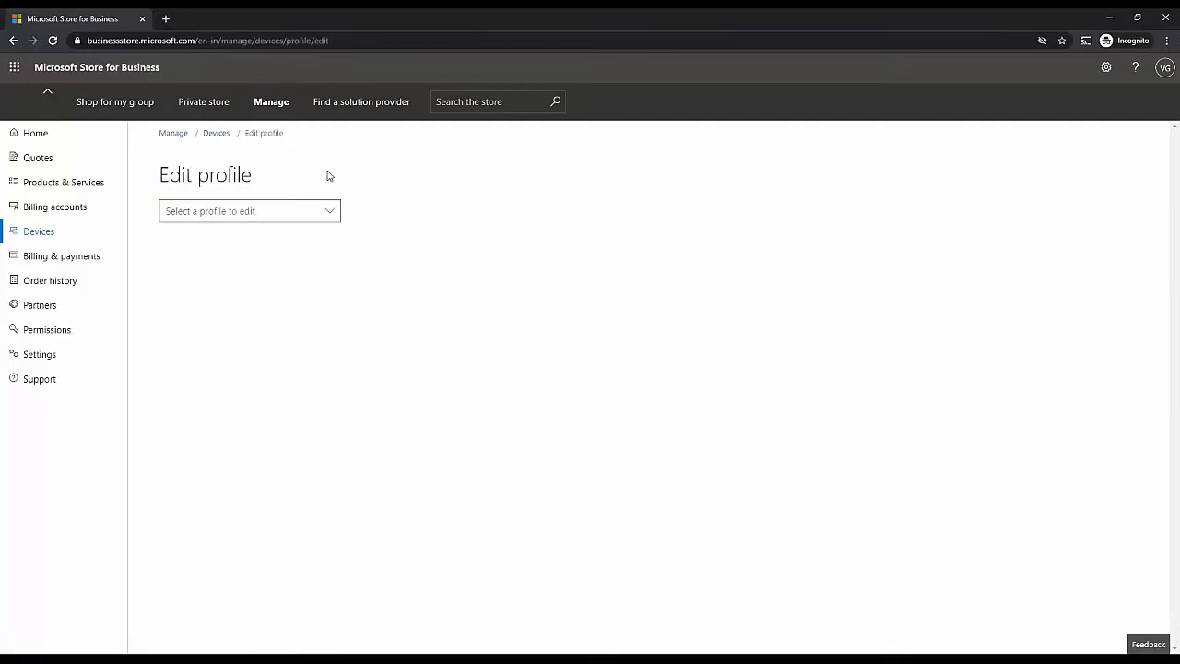
pyautogui.click(327, 223)
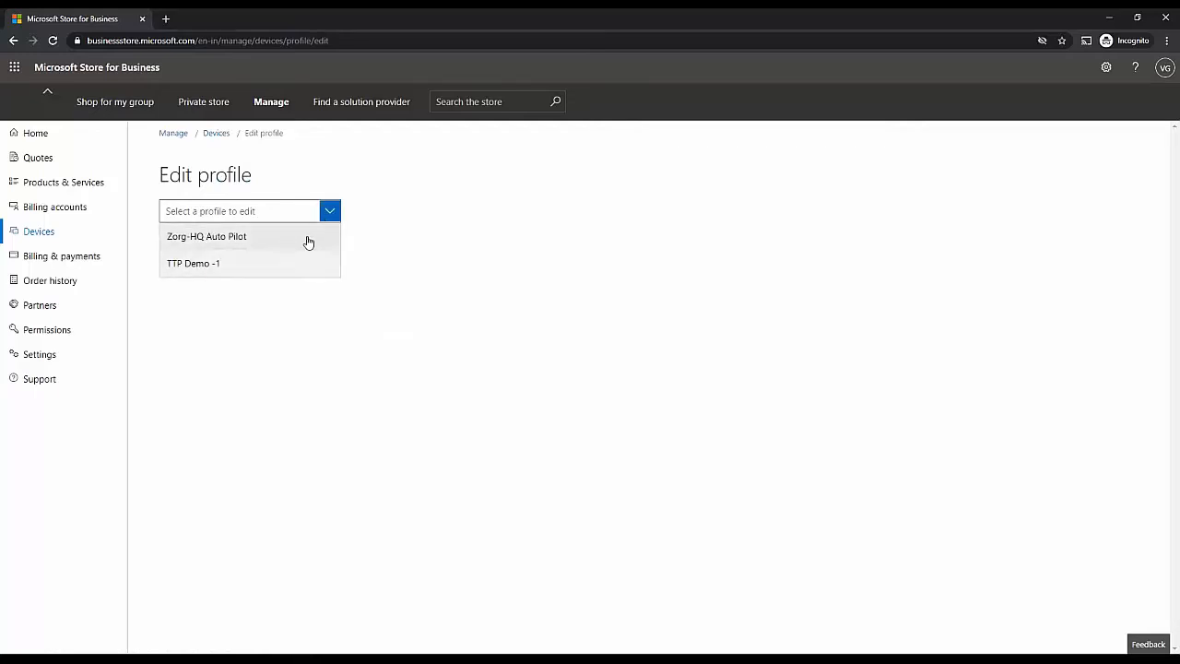
pyautogui.click(309, 242)
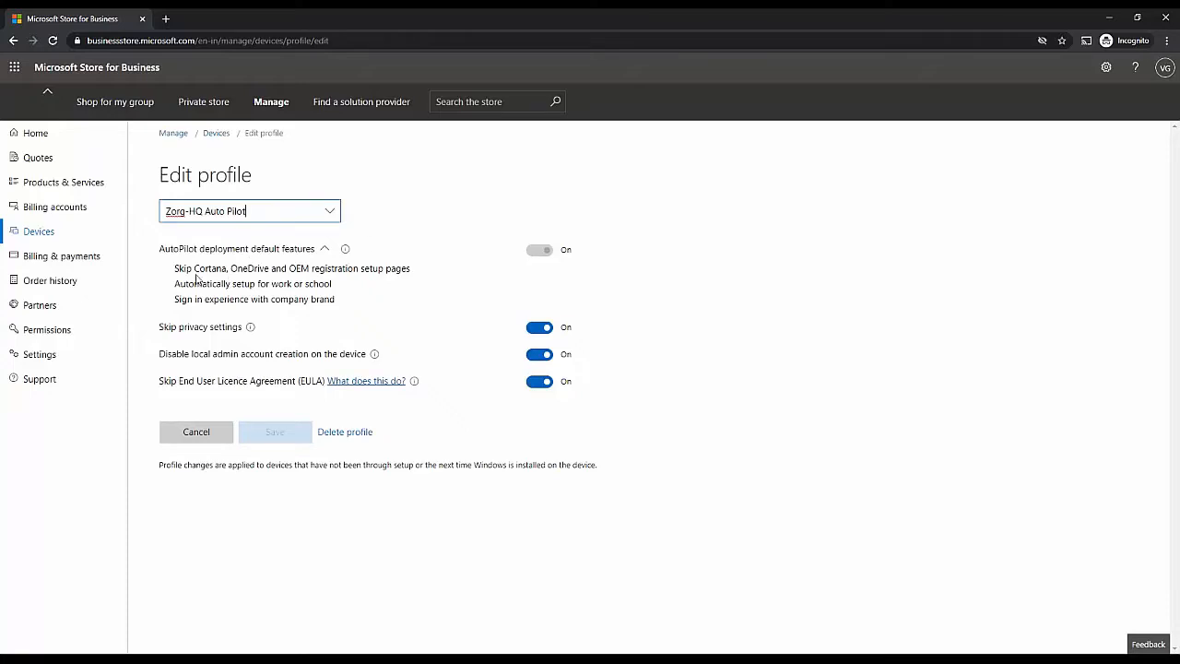
pyautogui.moveTo(175, 267); pyautogui.dragTo(248, 267)
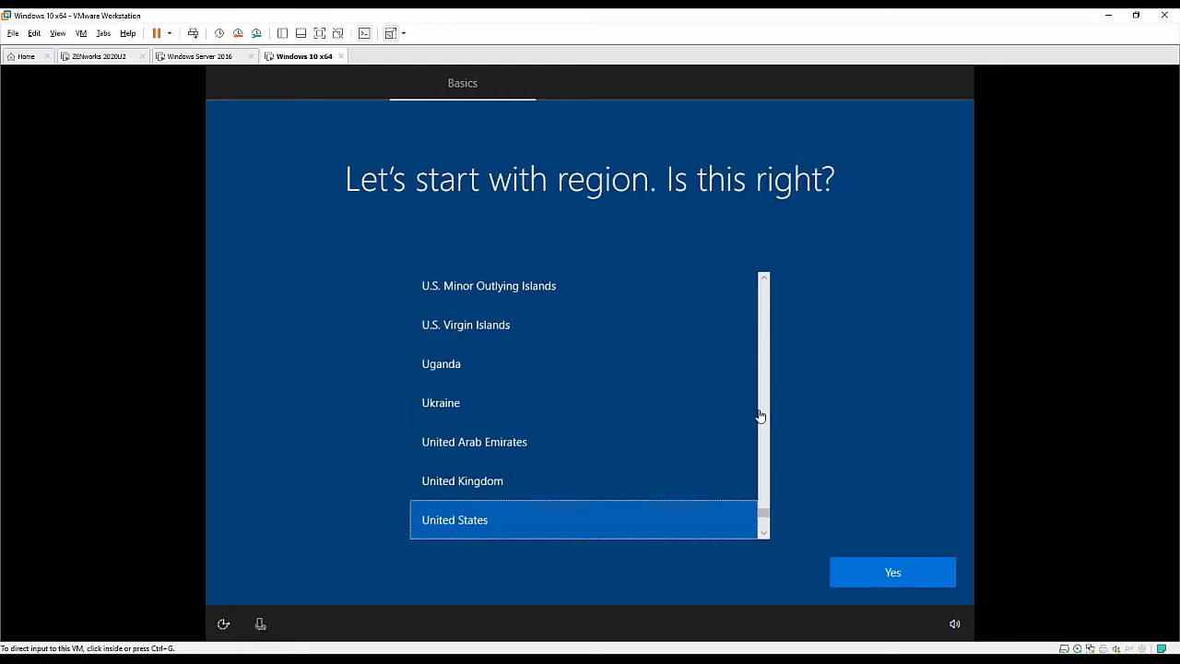
# - In the Windows 10 x64 virtual machine, confirm United States as the region and continue through the basic setup pages to account sign-in
pyautogui.click(888, 574)
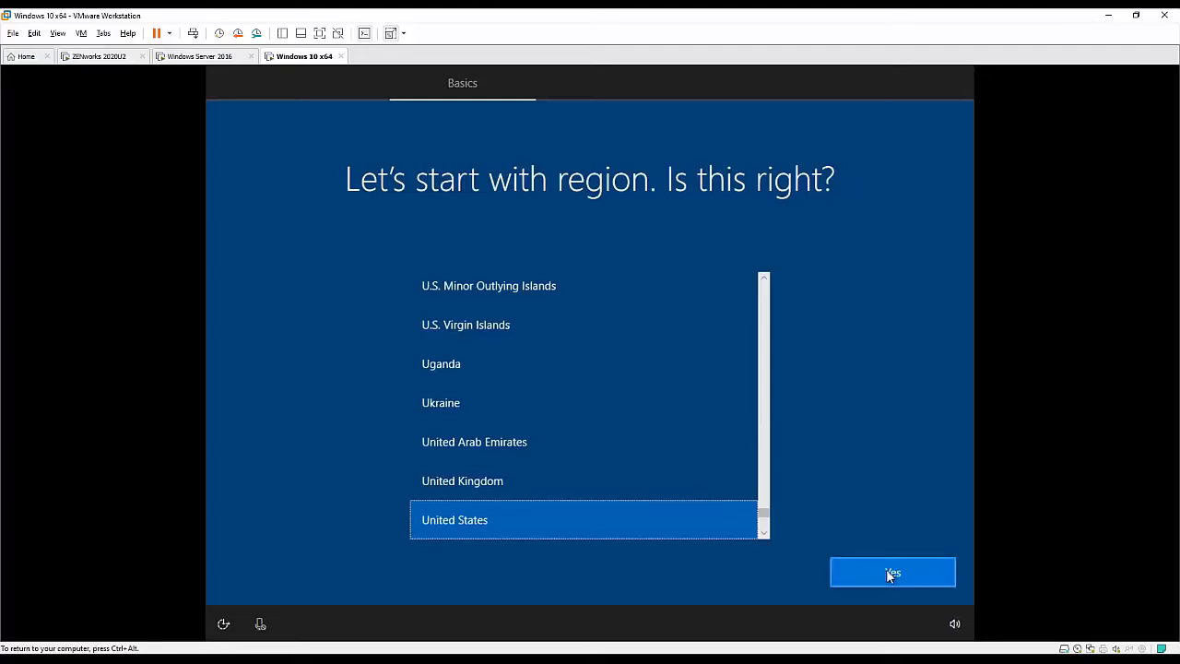
pyautogui.click(889, 575)
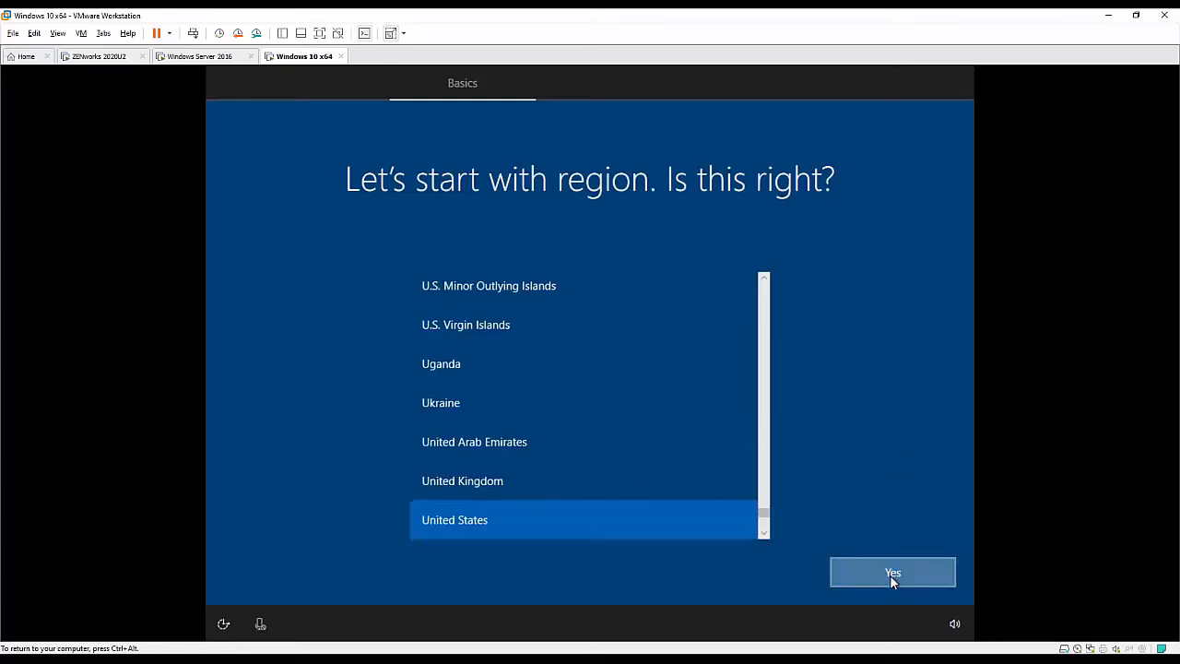
pyautogui.click(885, 571)
pyautogui.click(886, 571)
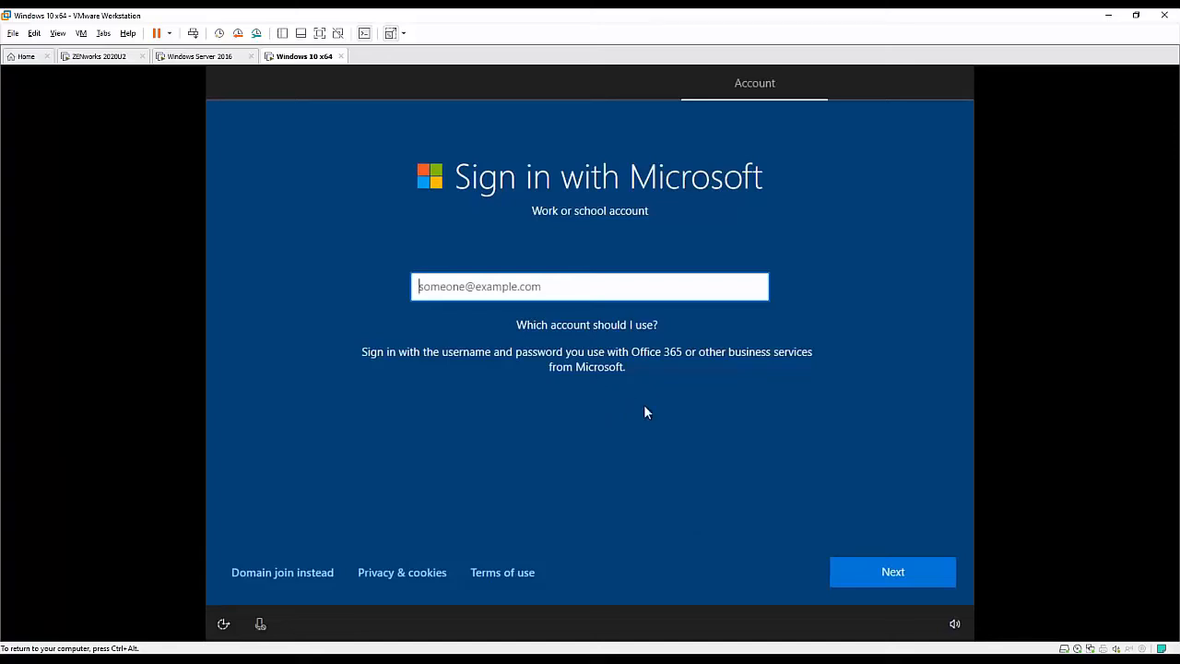
# - Sign in with the work account by entering its e-mail address and account password
pyautogui.write('*************')
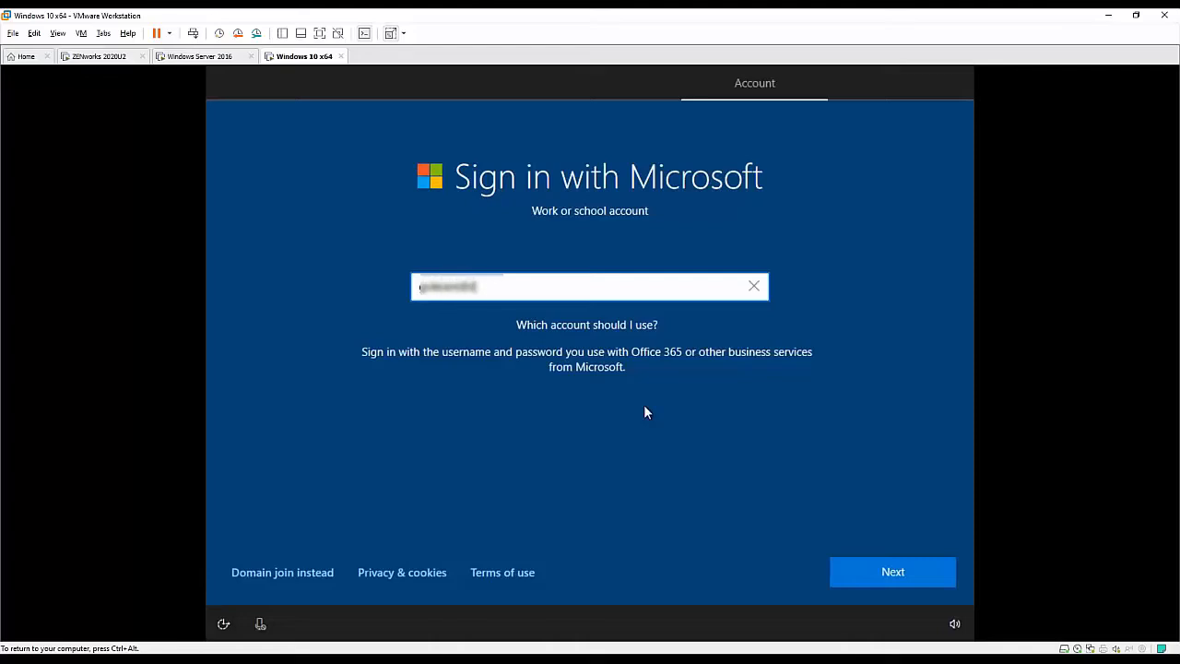
pyautogui.write('.onmicrosoft.com')
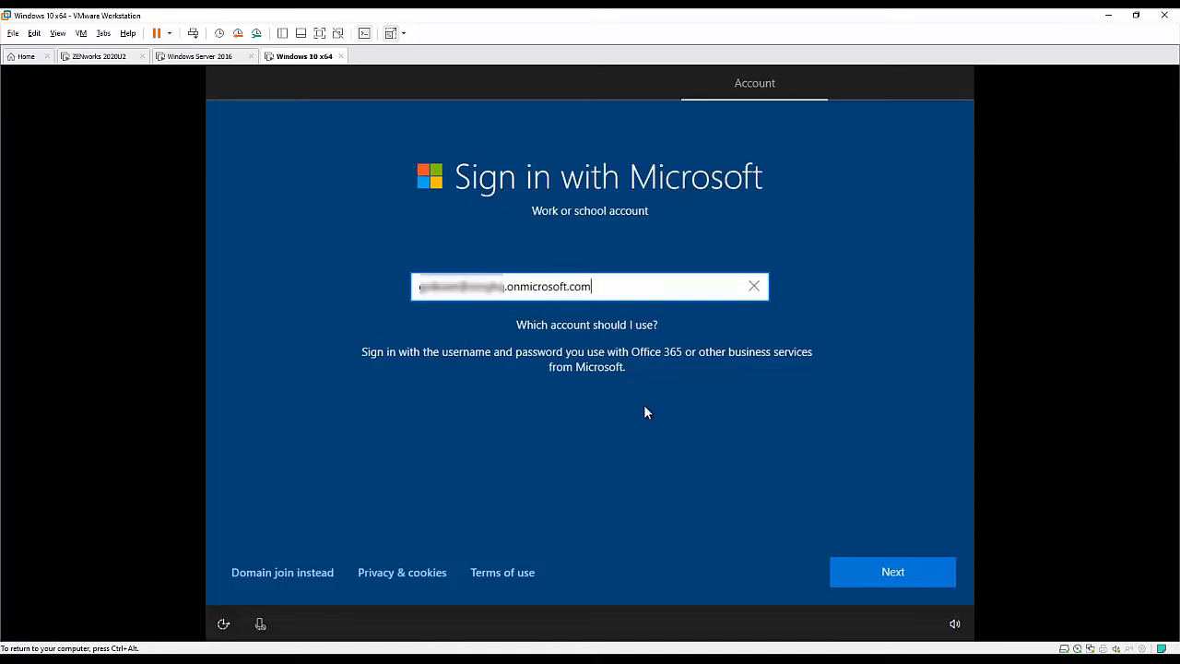
pyautogui.click(898, 566)
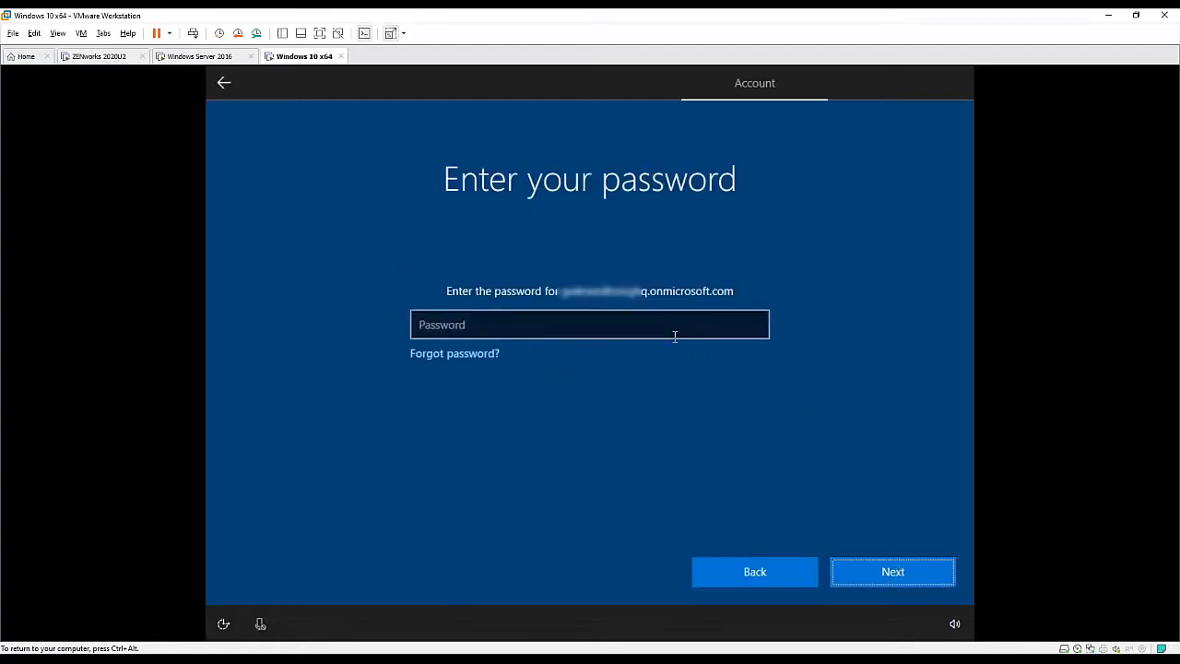
pyautogui.click(675, 336)
pyautogui.write('••••••••••')
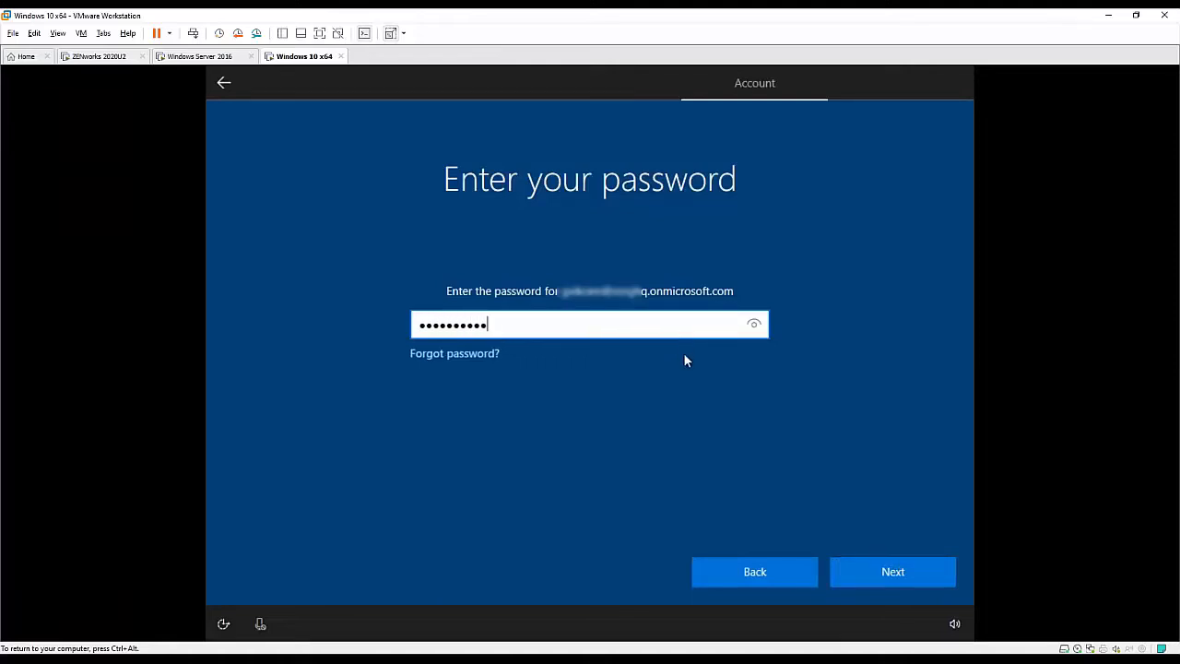
pyautogui.click(890, 569)
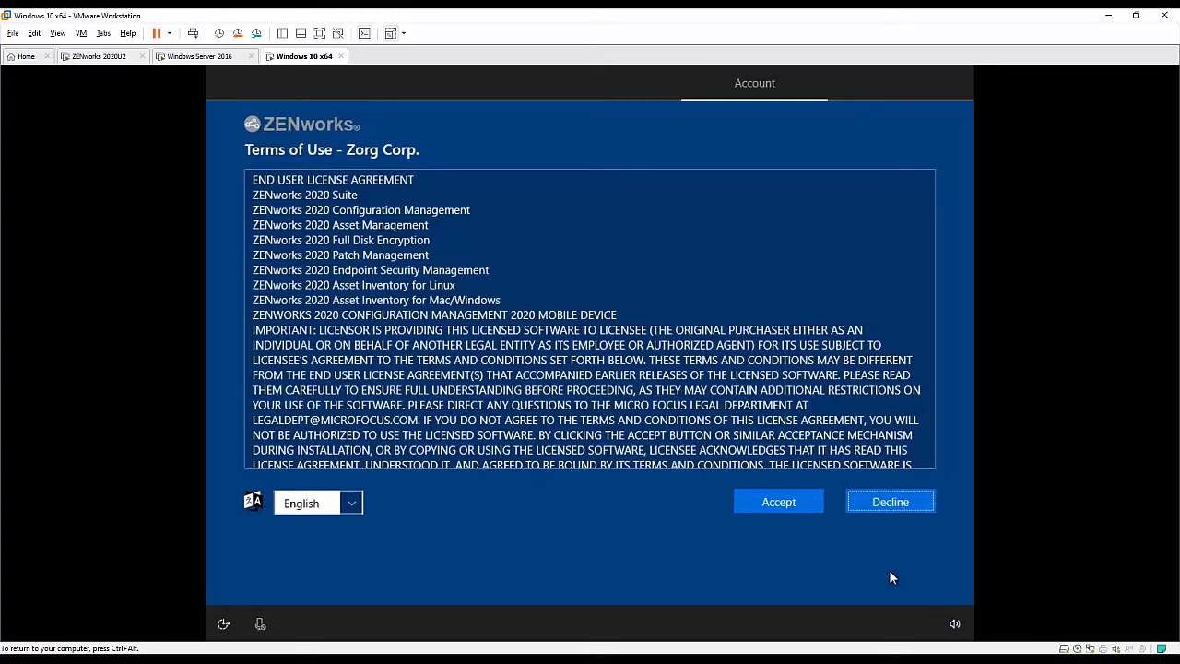
# - Accept the Zorg Corp. terms of use and skip the Windows Hello PIN setup for now
pyautogui.scroll(-5, 812, 424)
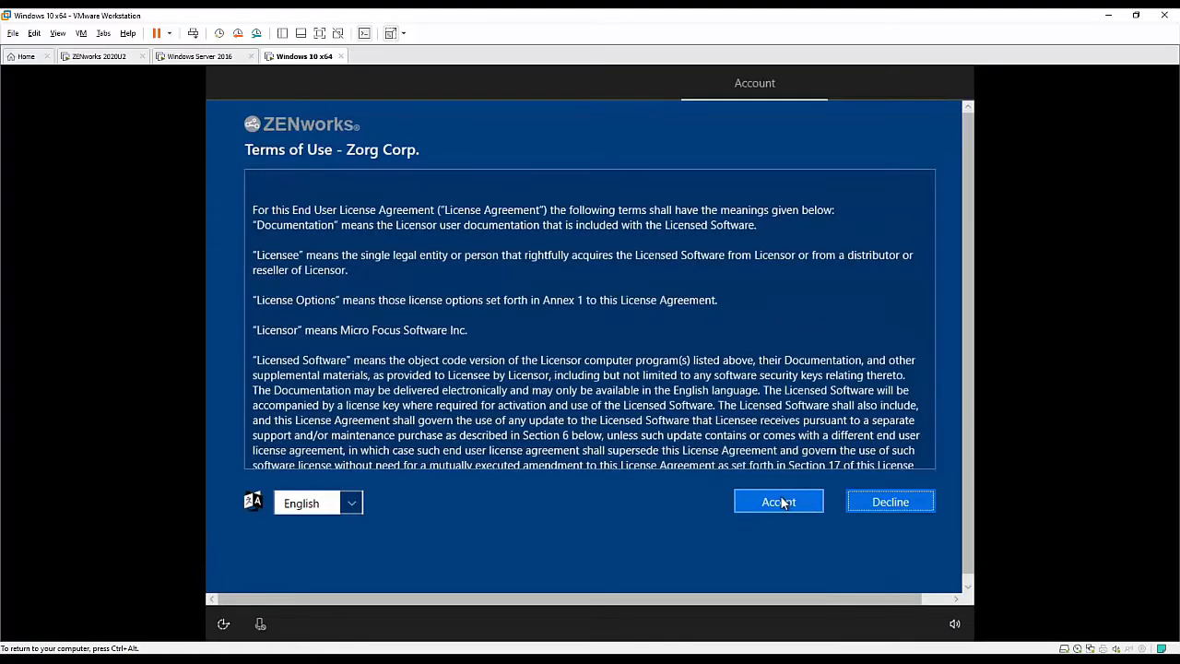
pyautogui.click(780, 502)
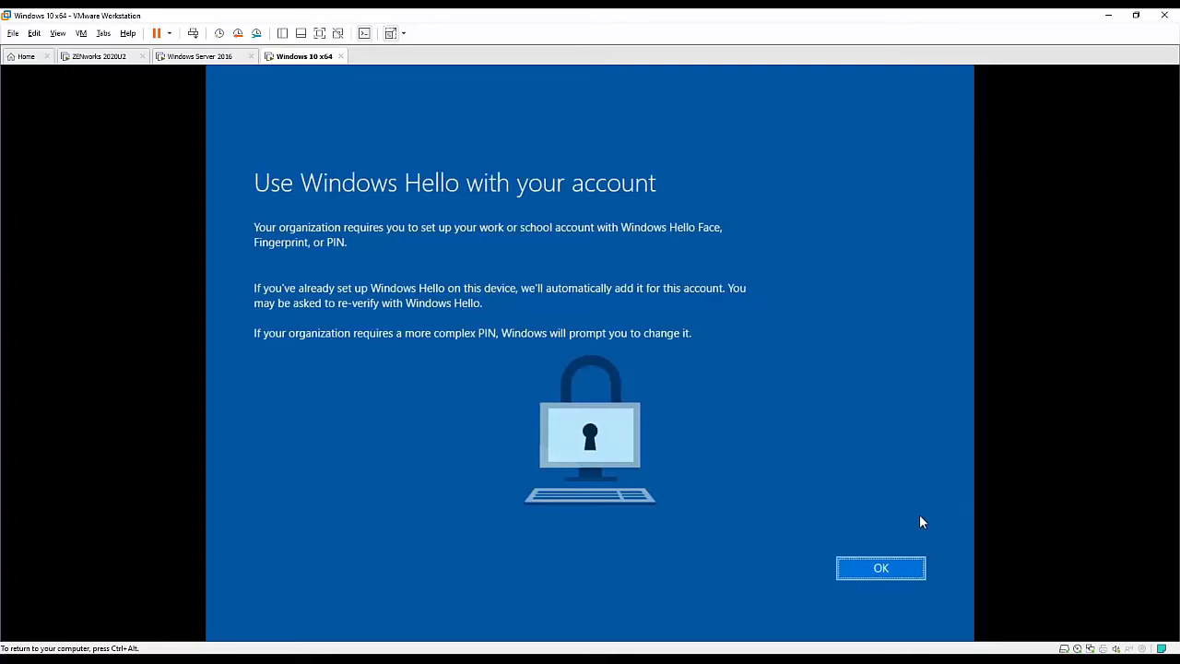
pyautogui.click(893, 567)
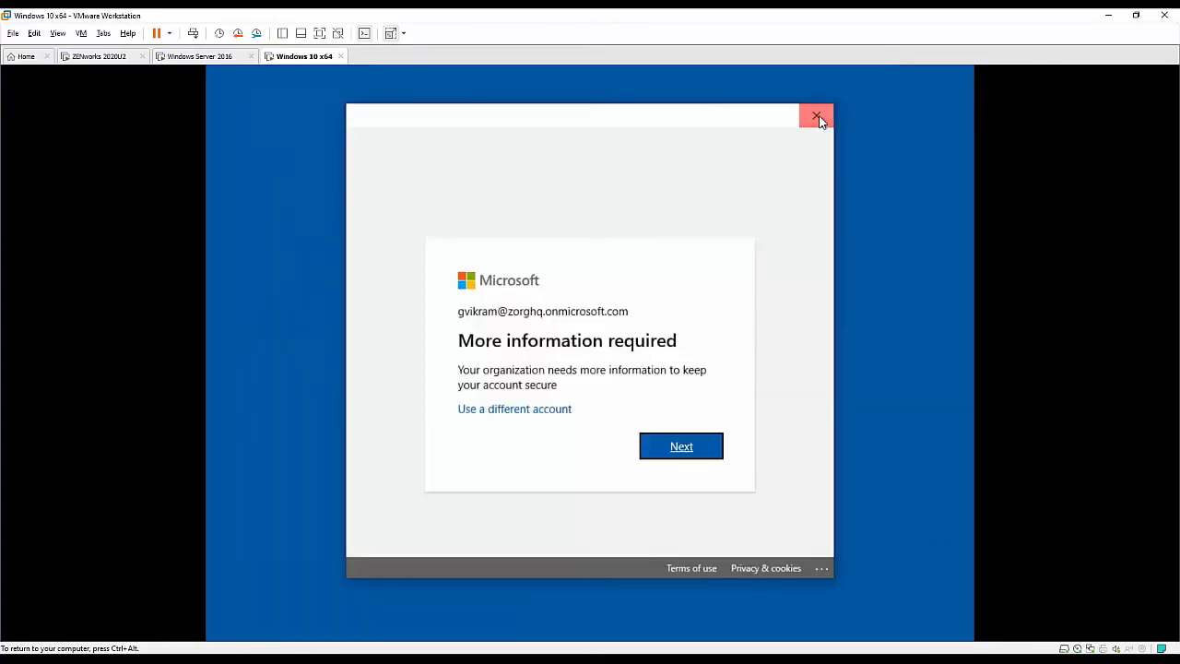
pyautogui.click(819, 119)
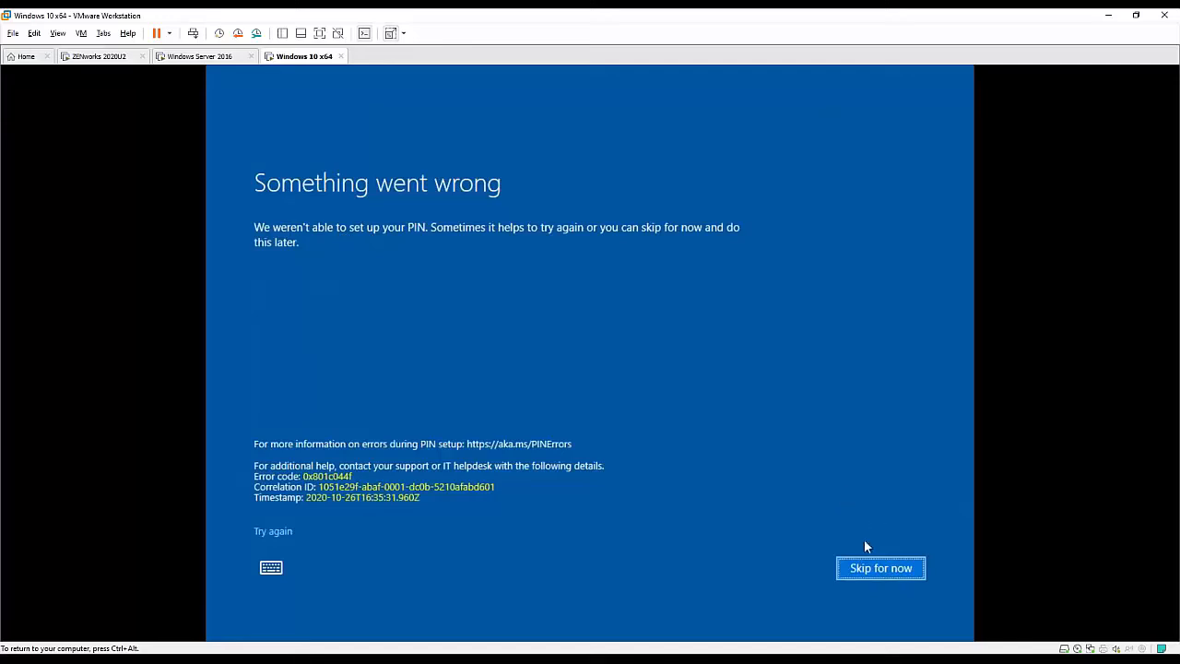
pyautogui.click(876, 567)
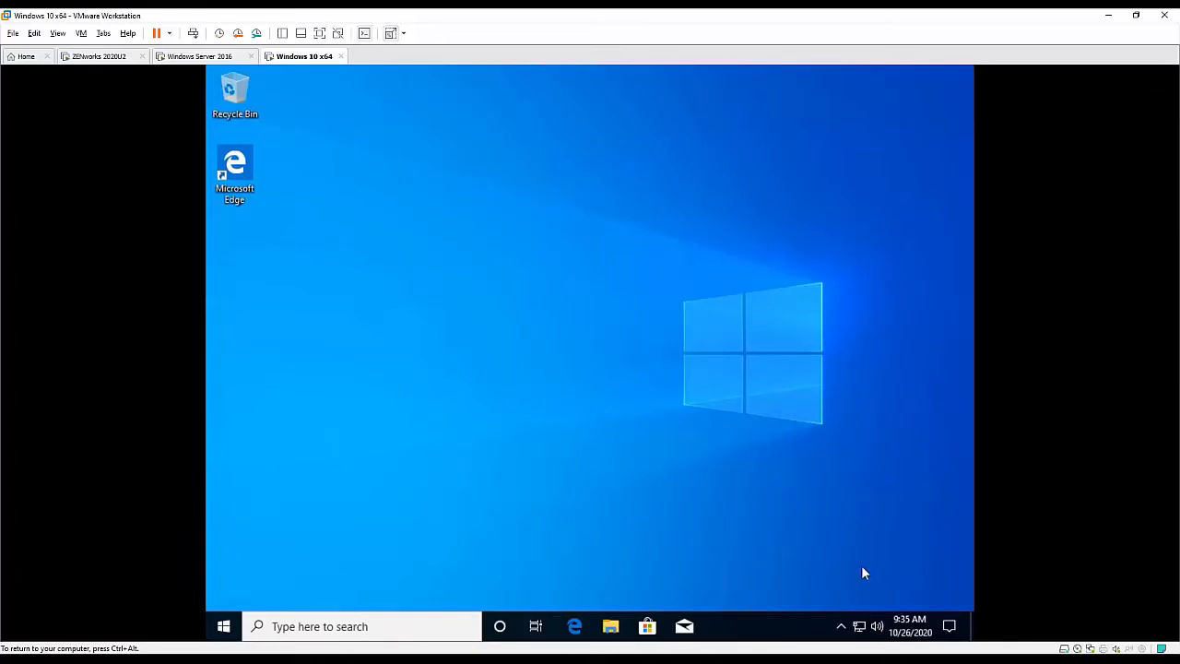
# - Search Windows settings for "work", open the Access work or school page and maximize its window
pyautogui.press('super')
pyautogui.write('work')
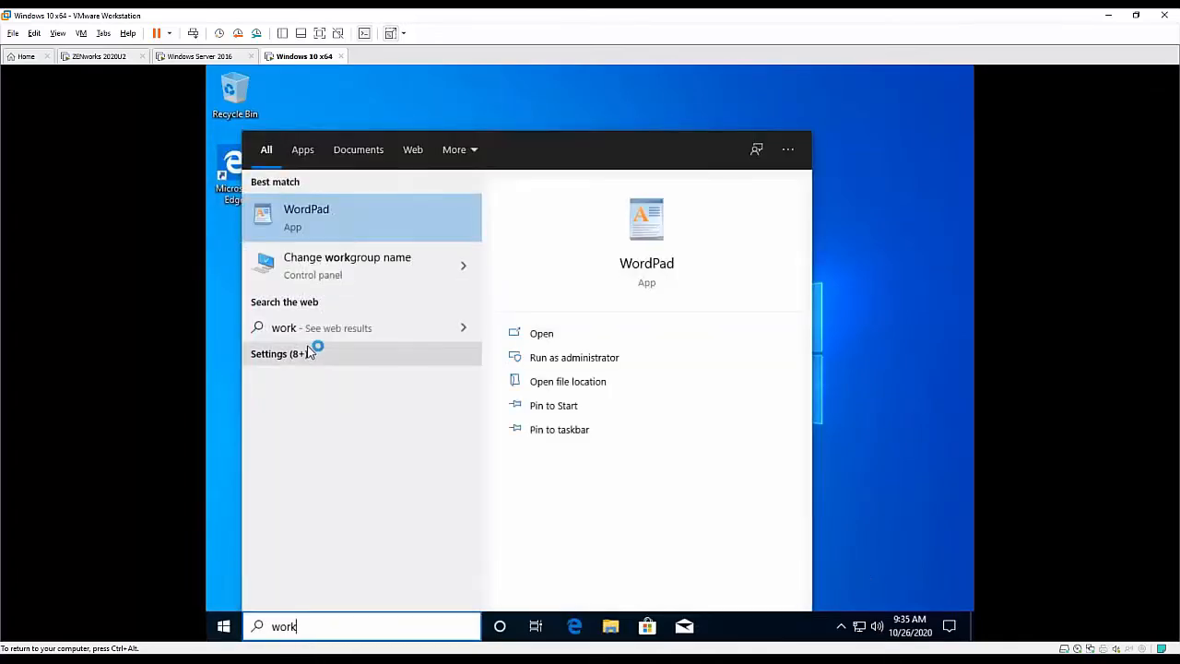
pyautogui.click(309, 353)
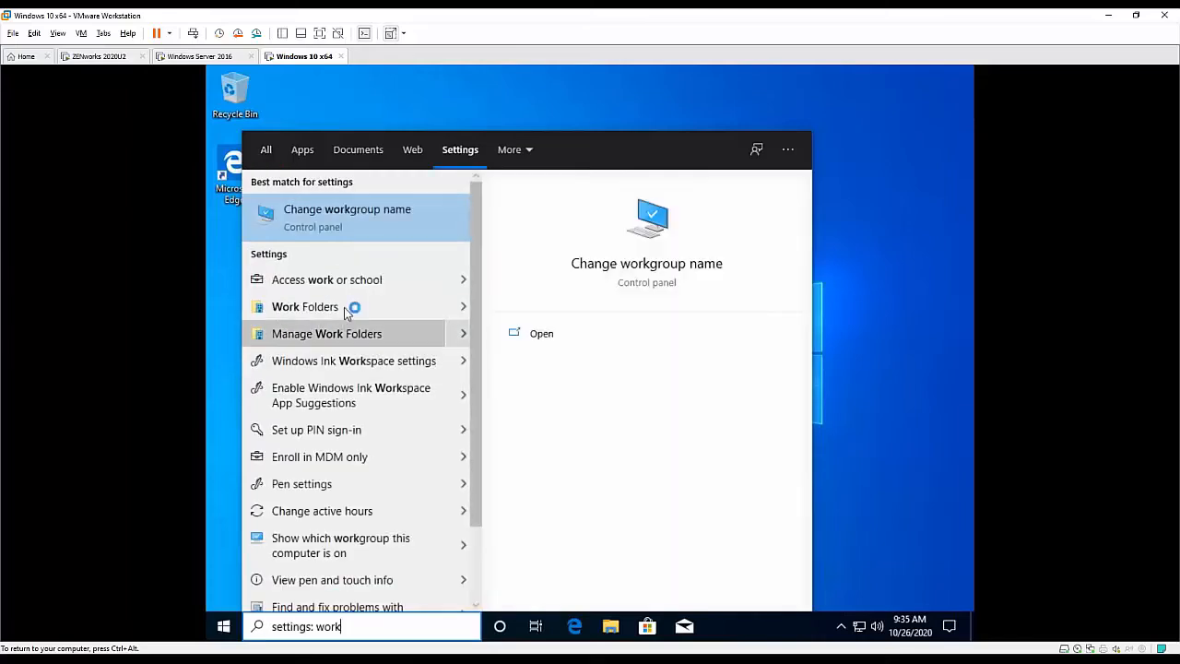
pyautogui.click(351, 280)
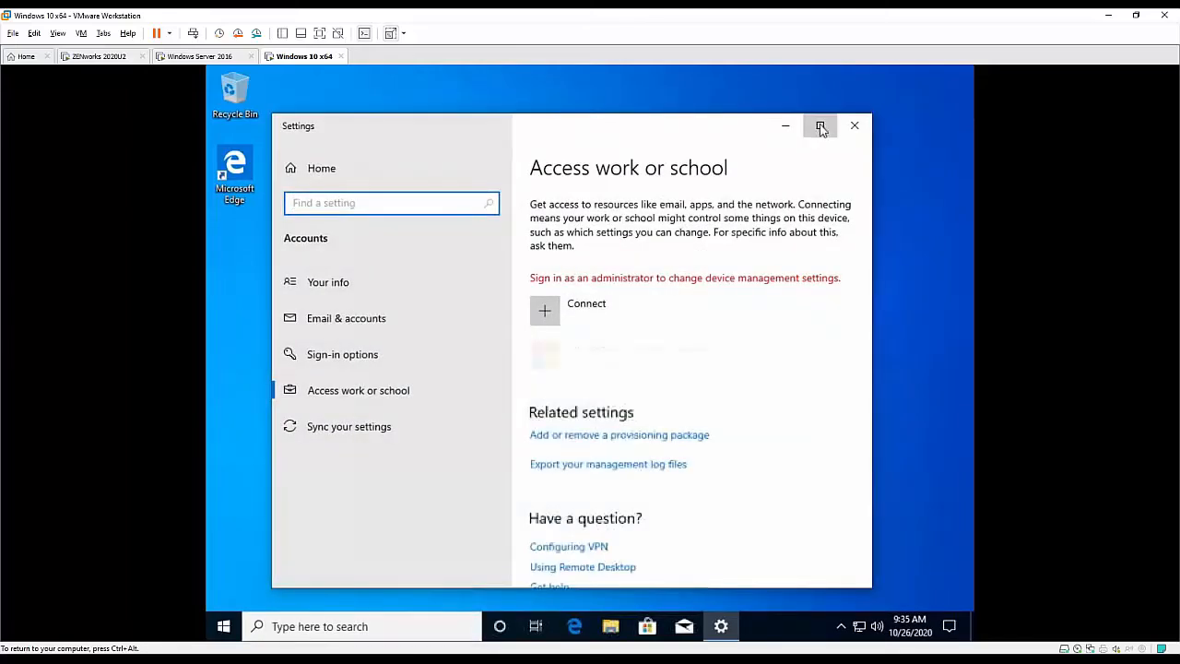
pyautogui.click(820, 124)
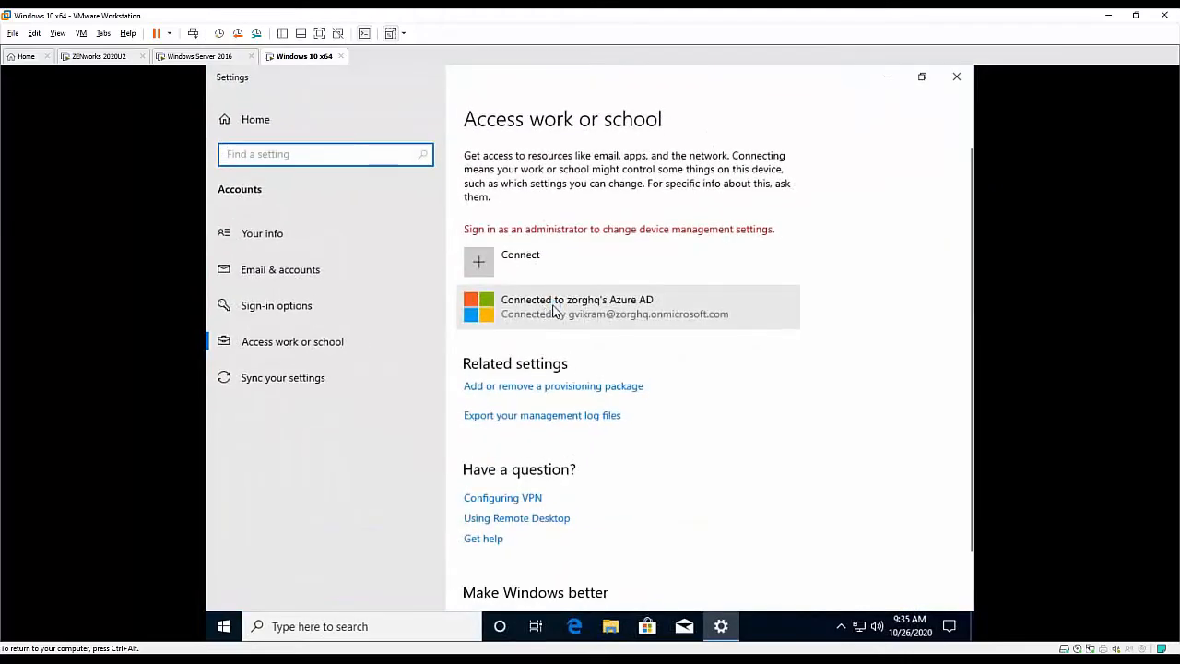
# - Open the management info of the zorghq Azure AD connection and sync the device with ZENworks
pyautogui.click(554, 312)
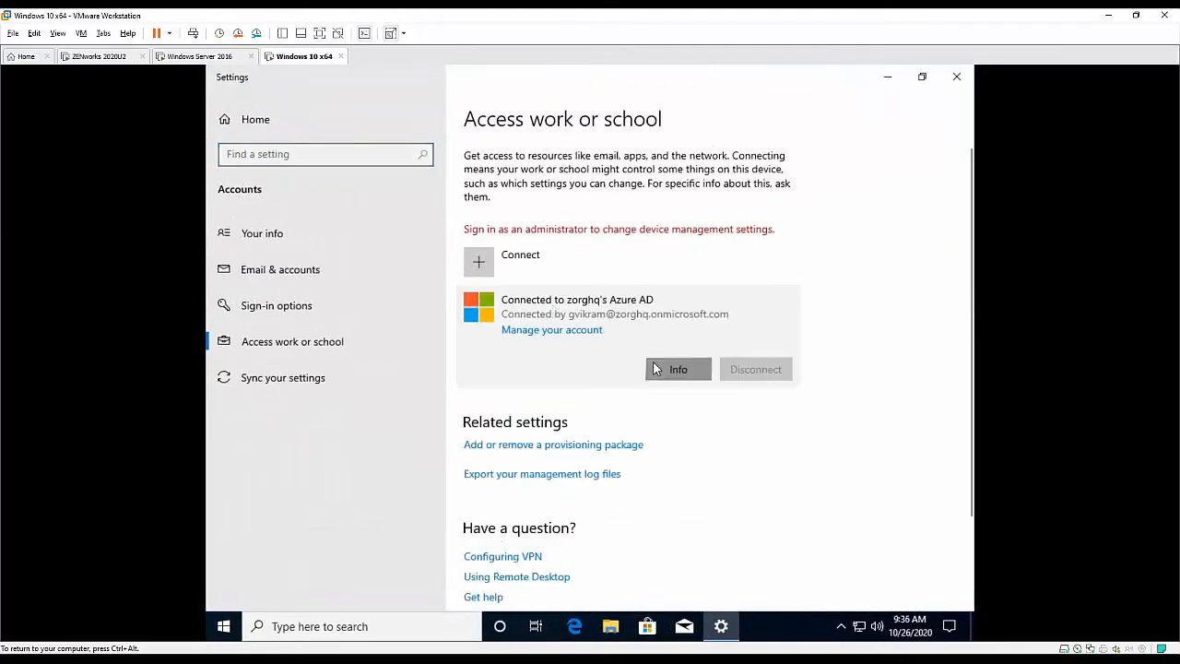
pyautogui.click(655, 368)
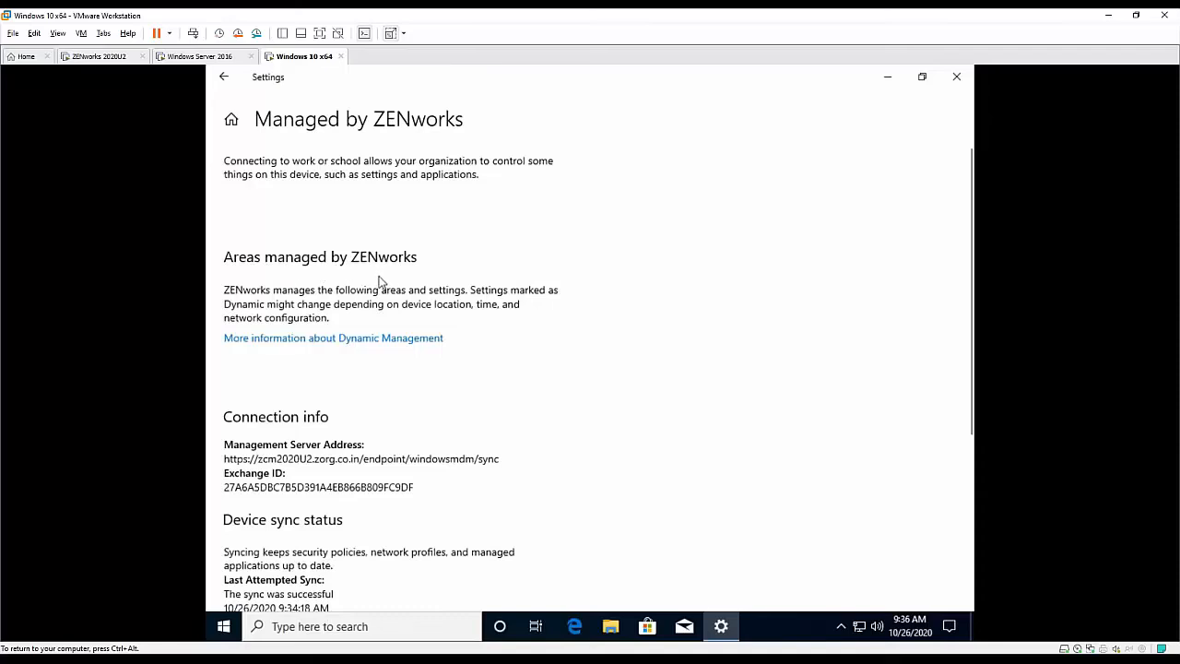
pyautogui.scroll(-3, 286, 487)
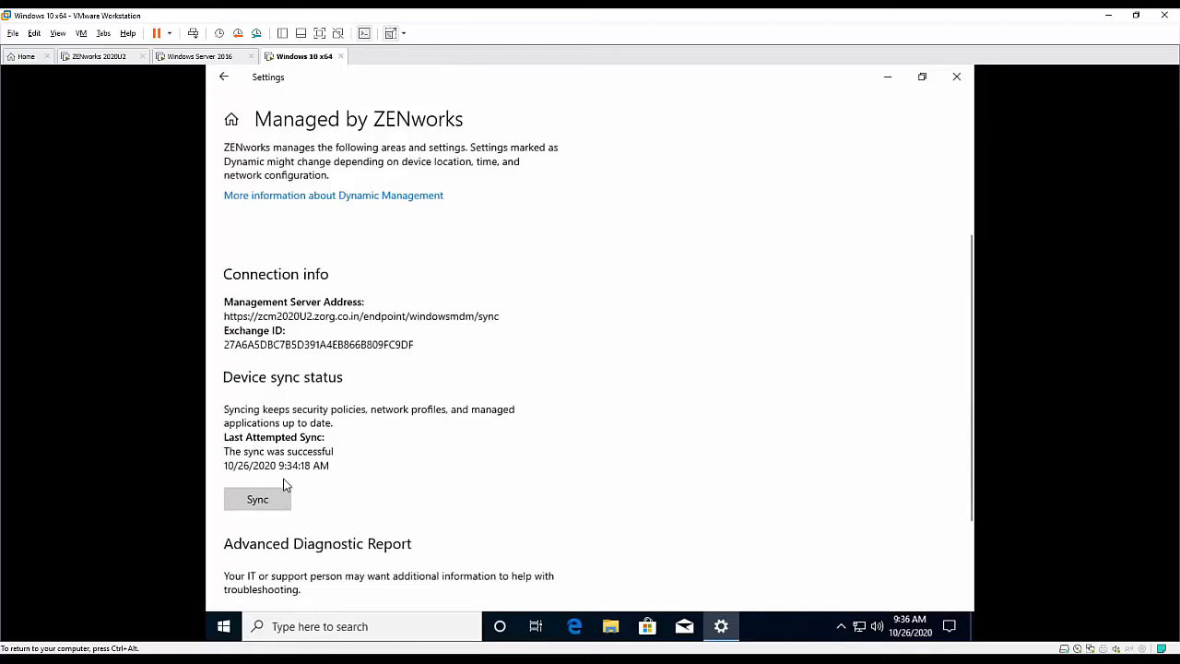
pyautogui.scroll(-3, 285, 487)
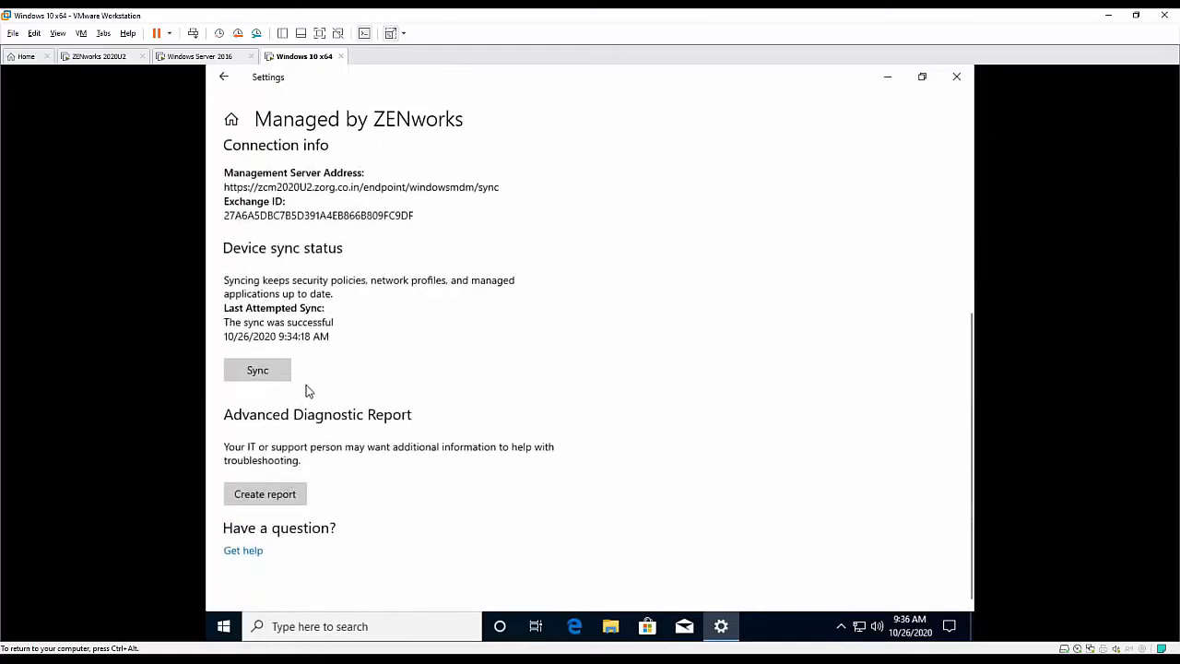
pyautogui.click(268, 376)
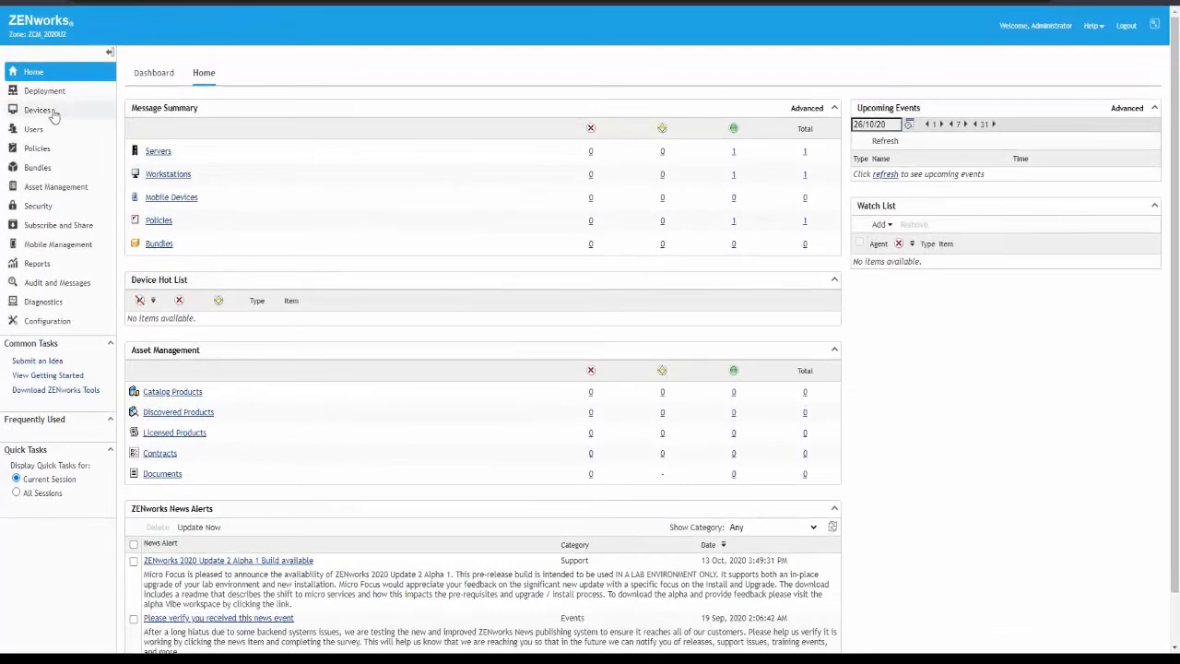
# - In ZENworks Control Center, check the MDM enrolment status of workstation DESKTOP-B51E29B, then return to the Workstations folder
pyautogui.click(52, 111)
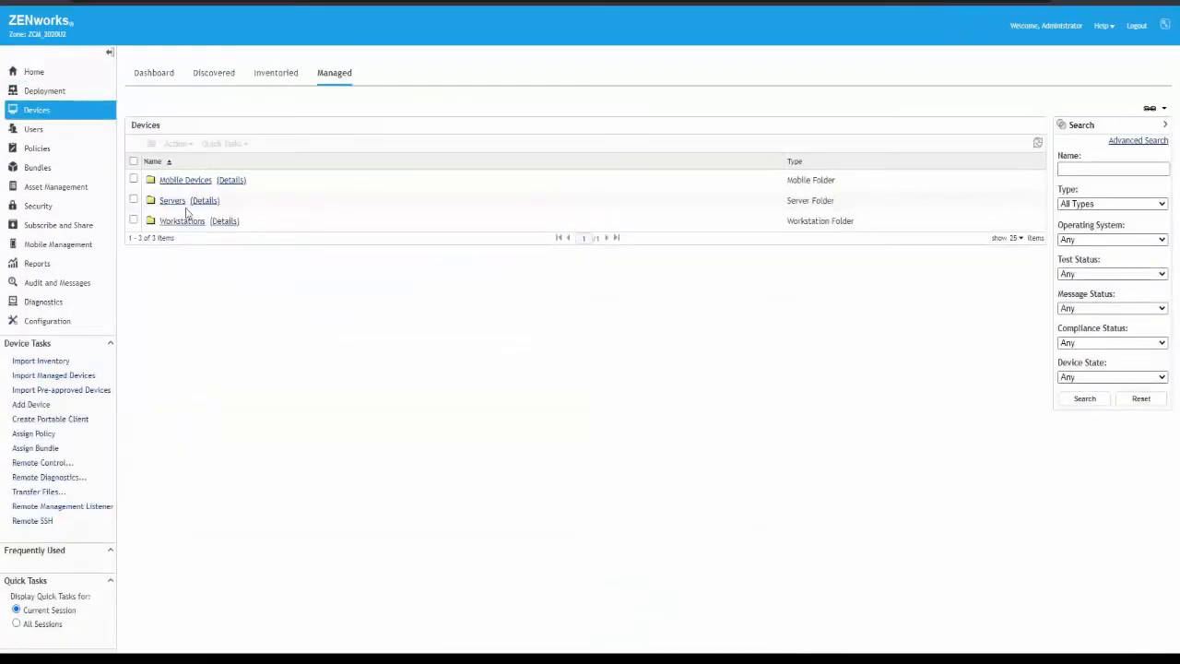
pyautogui.click(183, 220)
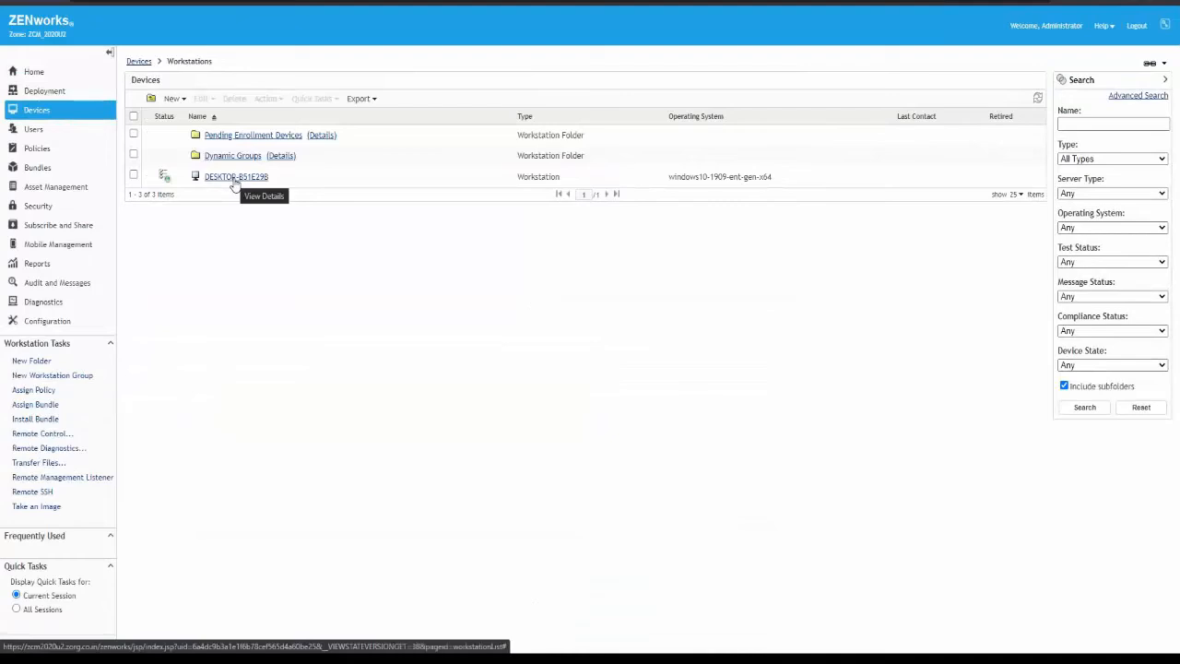
pyautogui.click(234, 178)
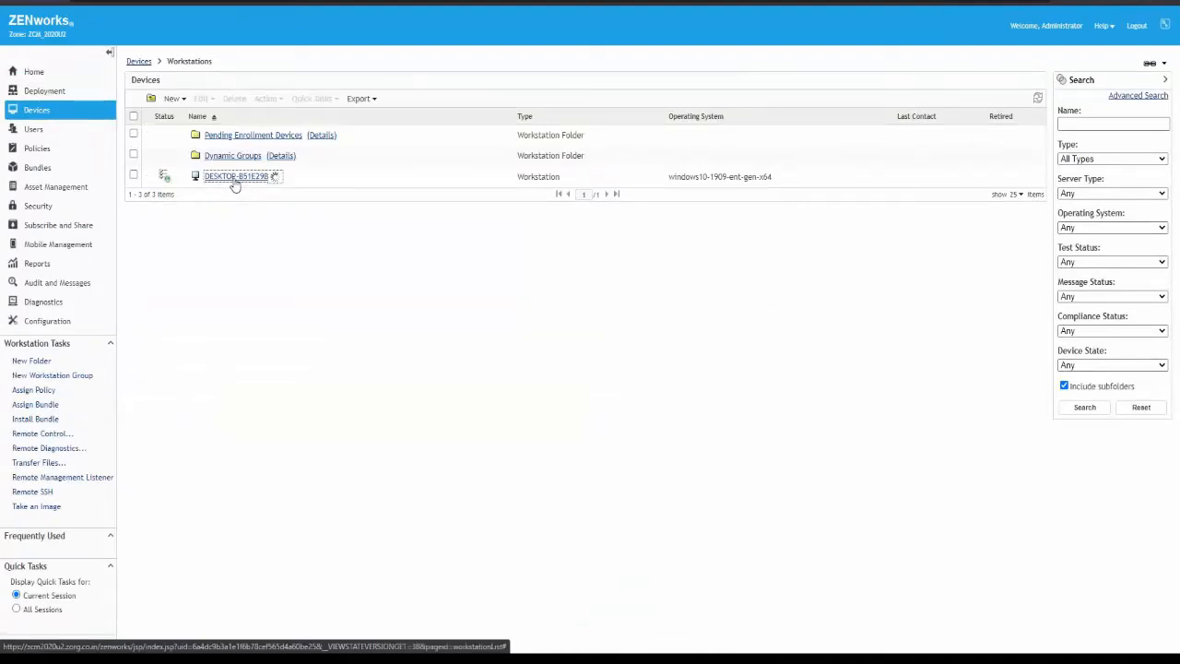
pyautogui.moveTo(131, 324); pyautogui.dragTo(280, 325)
pyautogui.moveTo(368, 334); pyautogui.dragTo(427, 334)
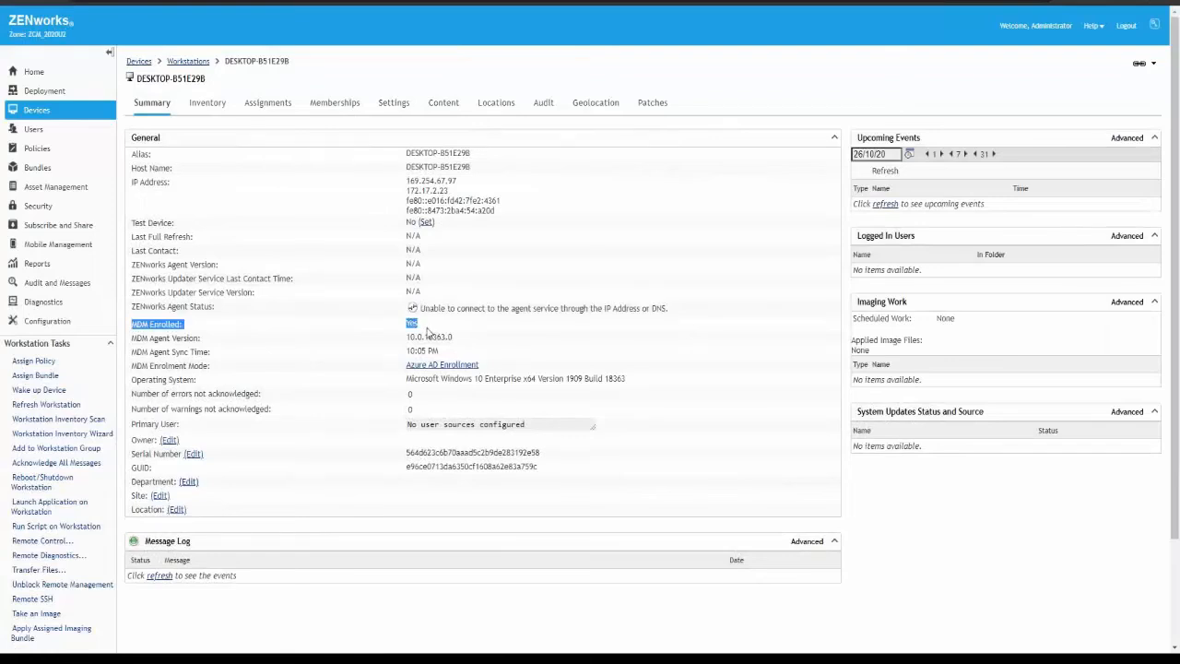
pyautogui.click(188, 61)
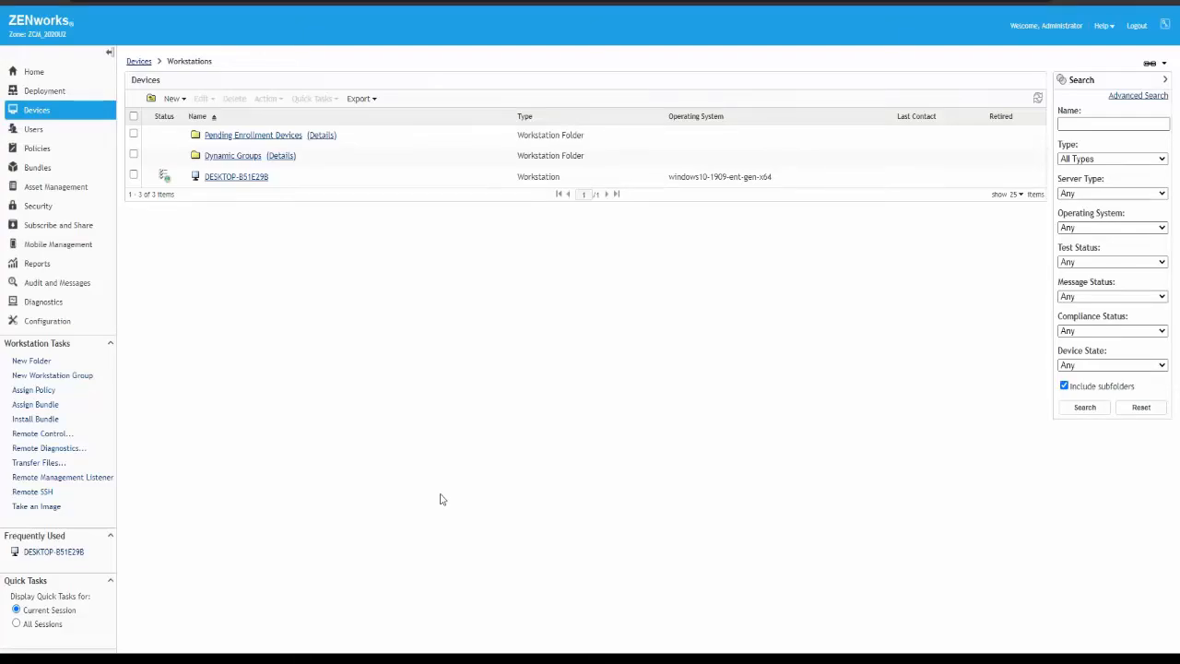
# - Switch back to the Windows 10 virtual machine and open the ZENworks Technician Application to view the agent properties
pyautogui.hotkey('alt', 'Tab')
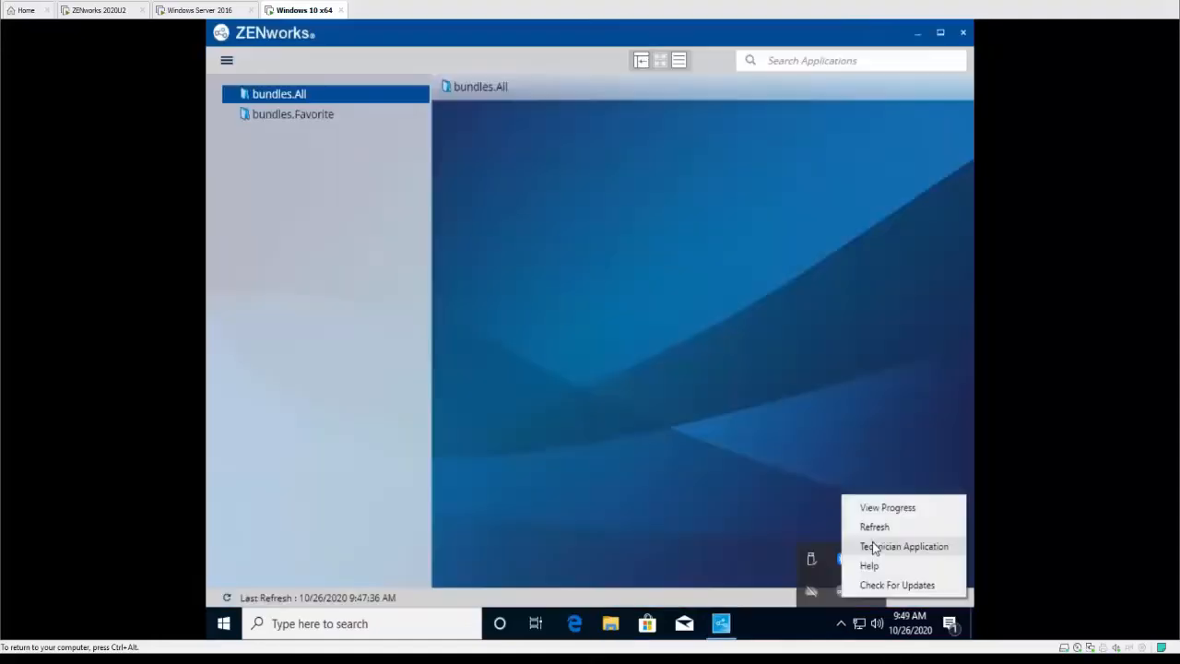
pyautogui.click(876, 546)
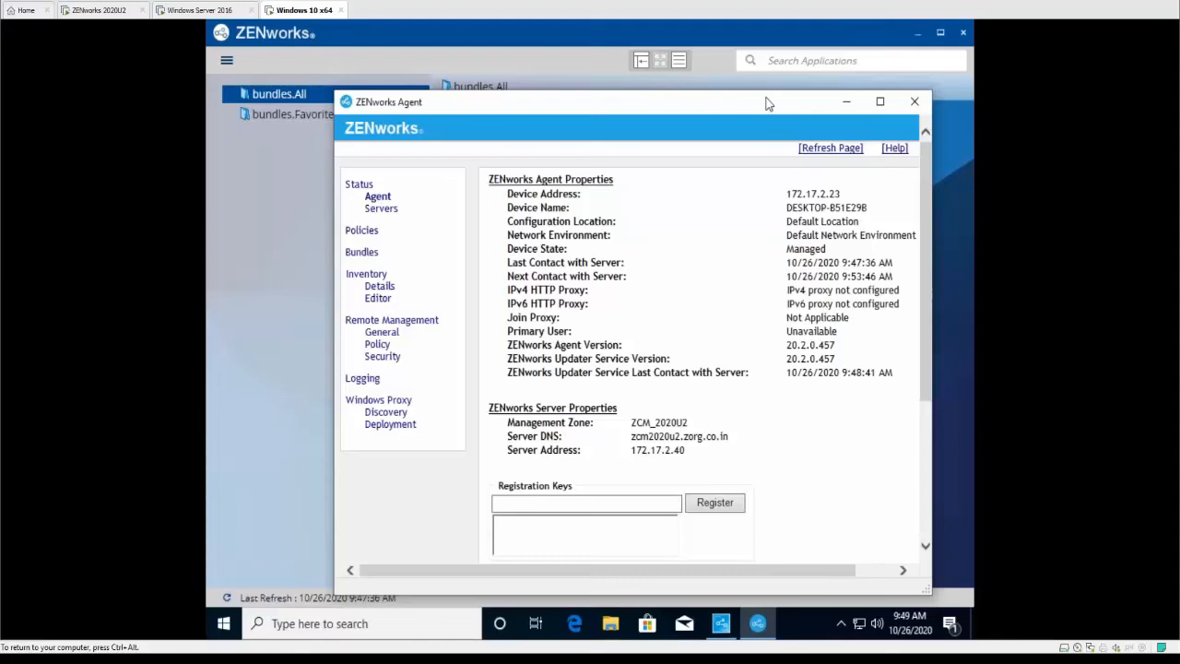